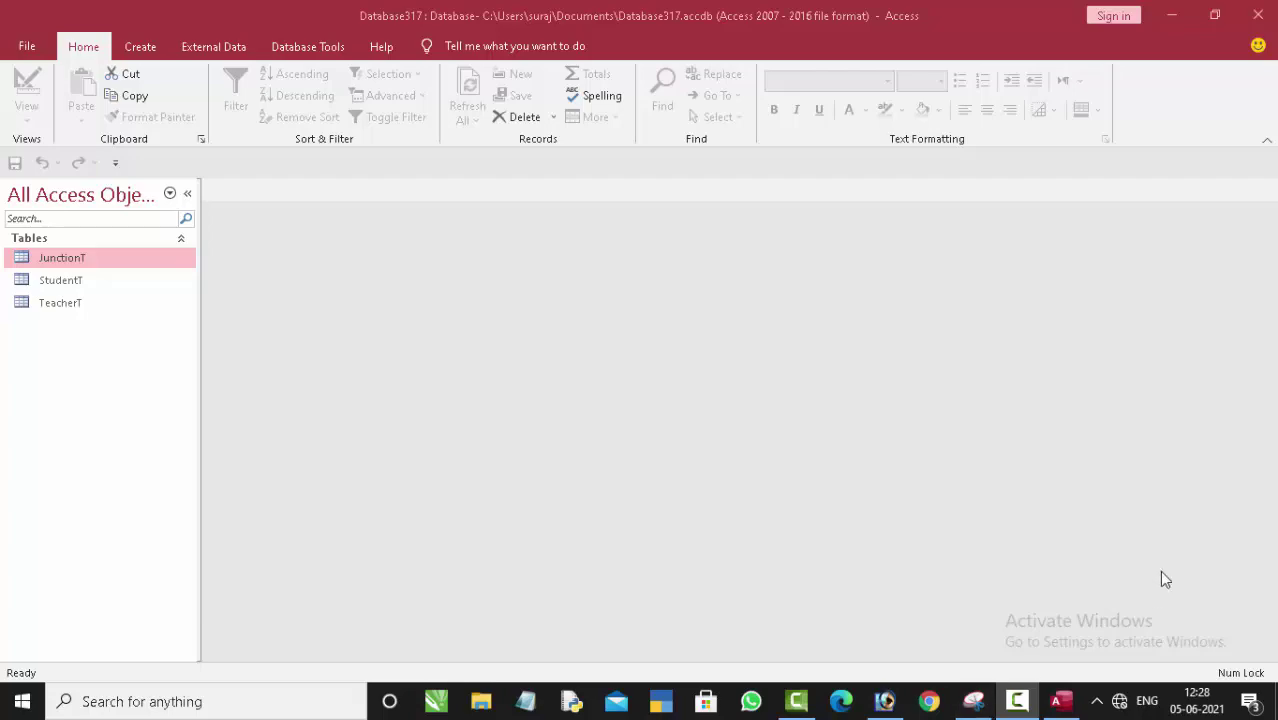
Step: Minimize Access, refresh the desktop, and restore the Access database window
{"action": "left_click", "coordinate": [1172, 15]}
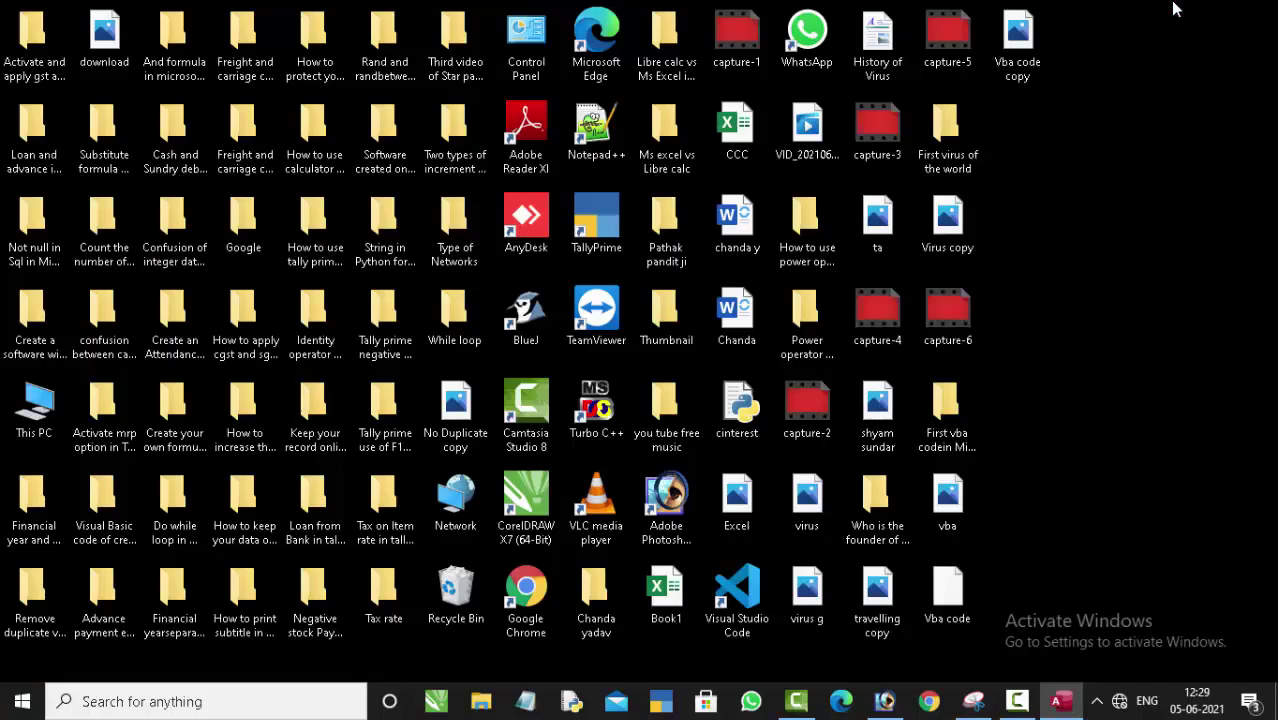
{"action": "right_click", "coordinate": [1083, 105]}
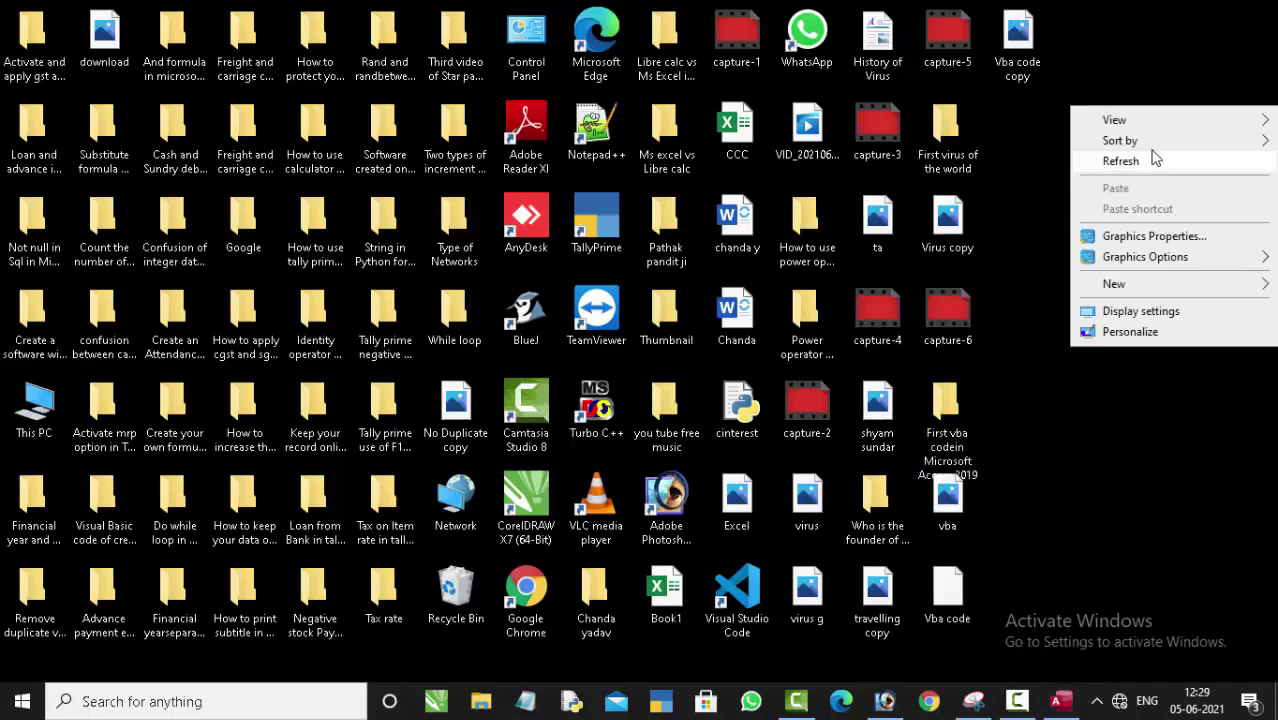
{"action": "left_click", "coordinate": [1146, 160]}
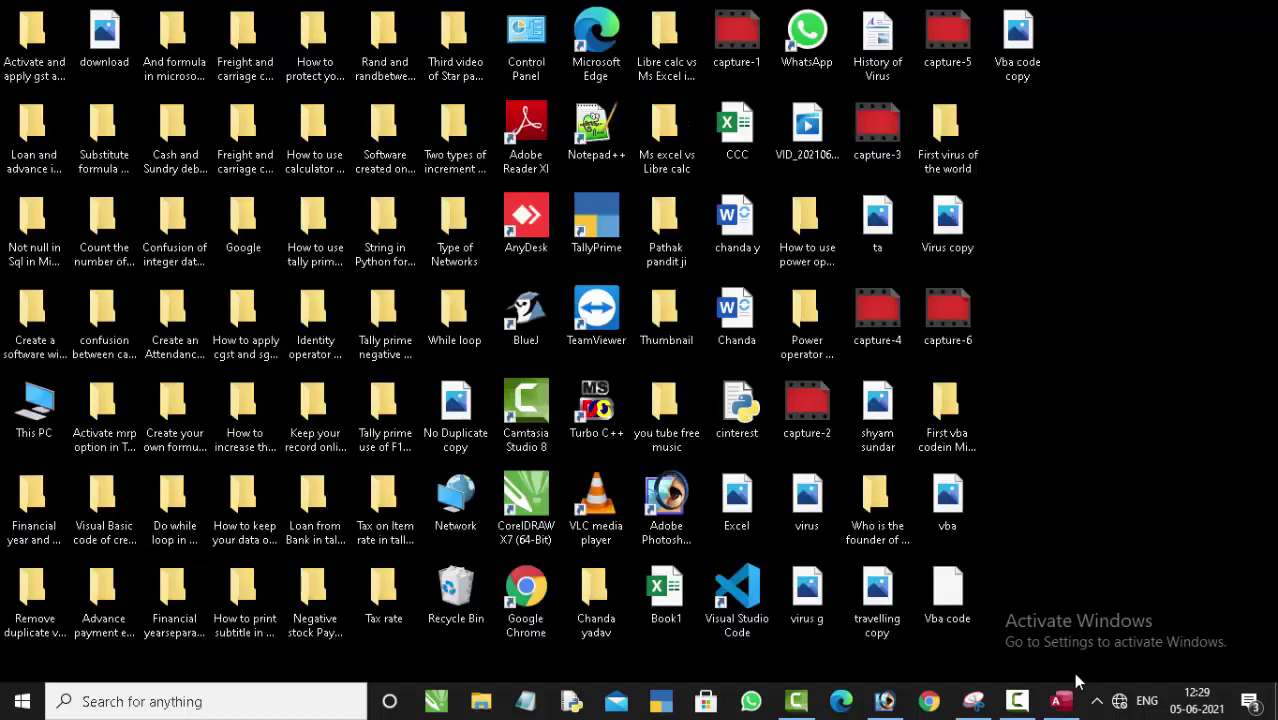
{"action": "left_click", "coordinate": [1062, 701]}
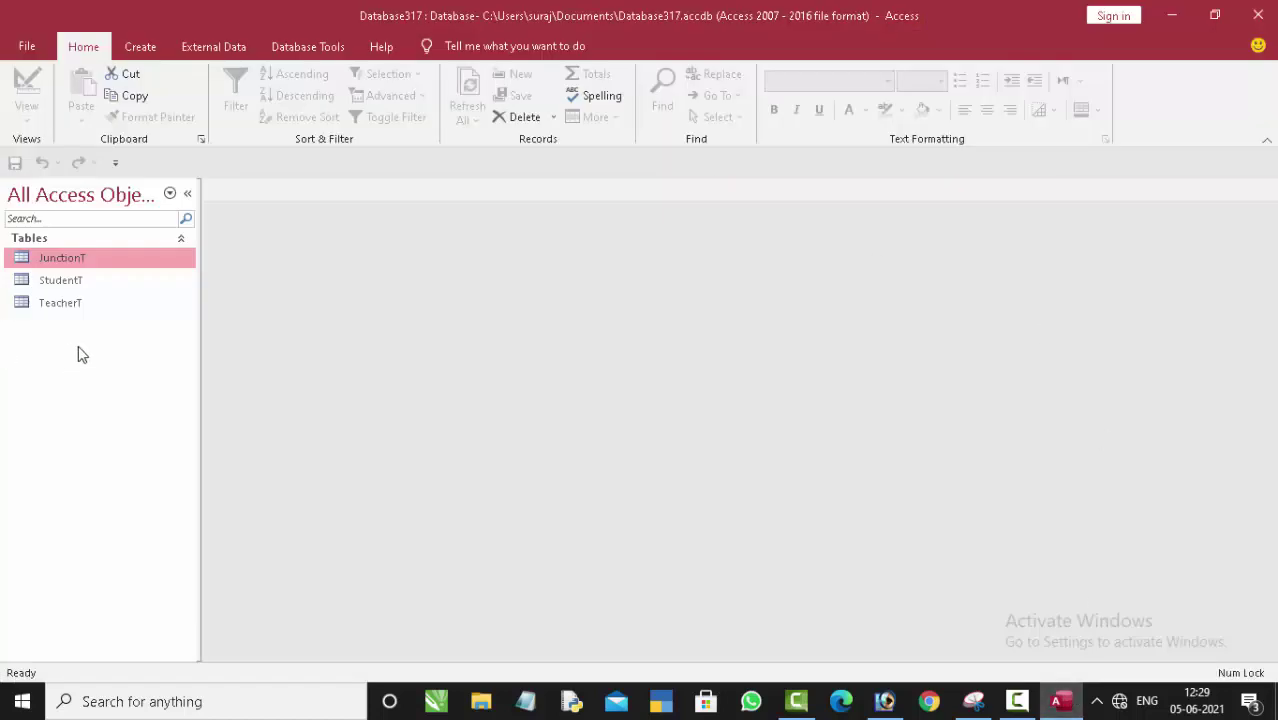
Step: Open StudentT and widen its Student name and Teacher id columns
{"action": "double_click", "coordinate": [91, 285]}
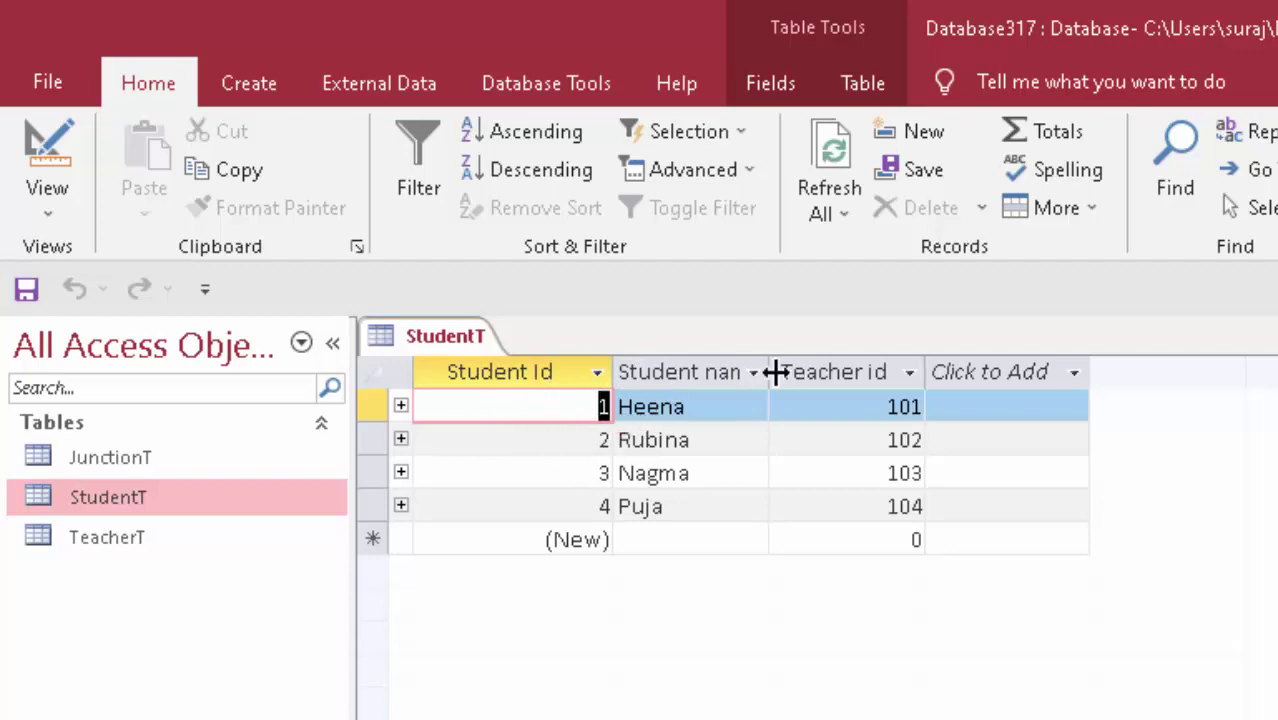
{"action": "left_click_drag", "start_coordinate": [776, 372], "coordinate": [819, 440]}
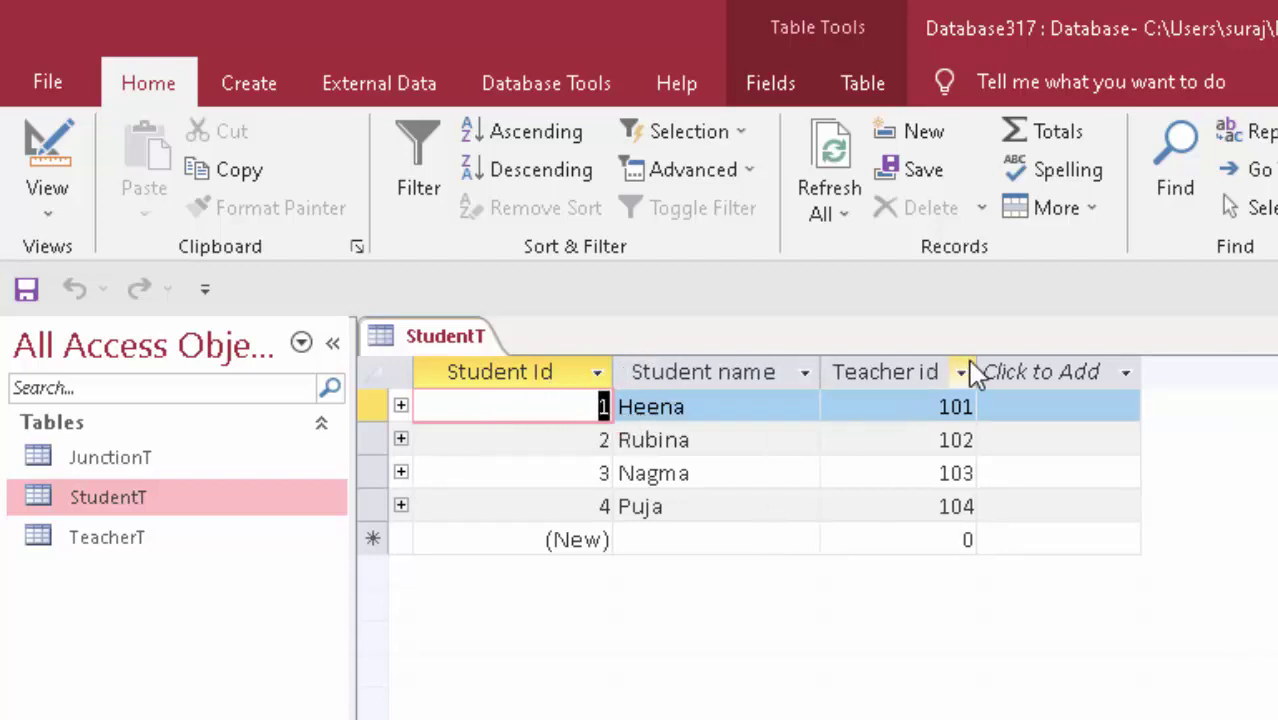
{"action": "left_click_drag", "start_coordinate": [976, 372], "coordinate": [1006, 400]}
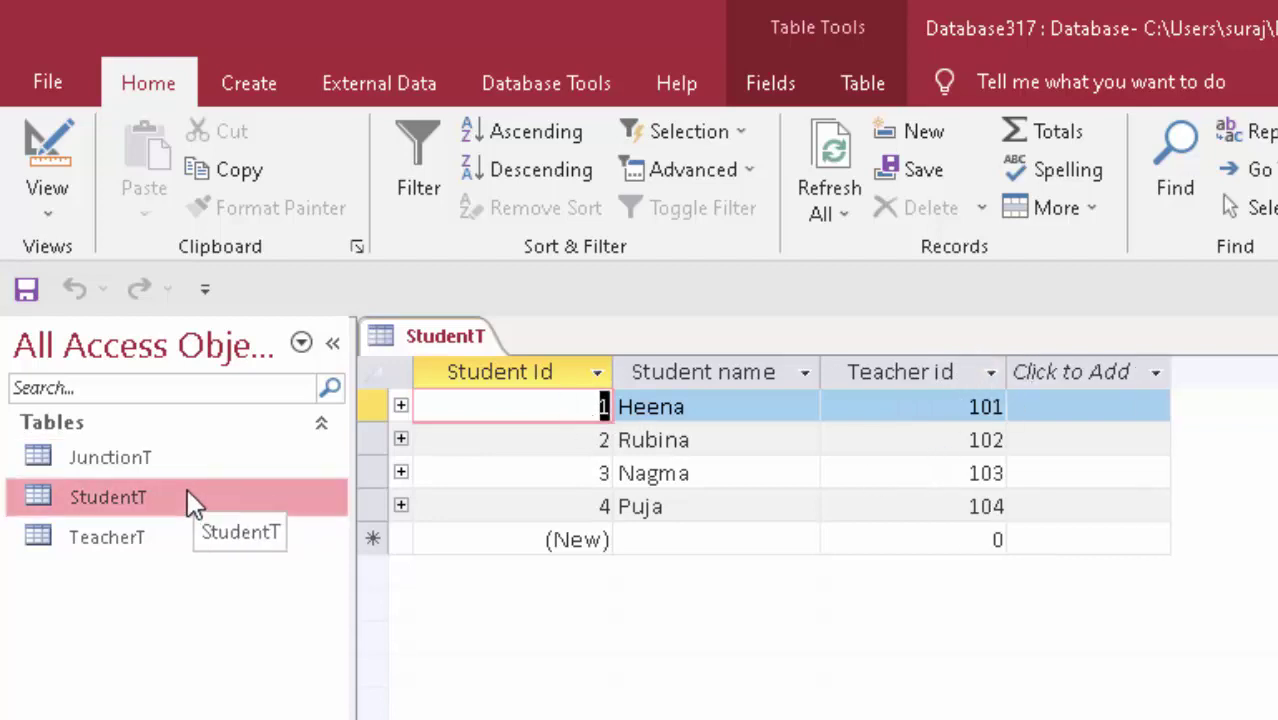
Step: Open TeacherT, widen Teacher name to fit the longest name, then open JunctionT
{"action": "double_click", "coordinate": [174, 533]}
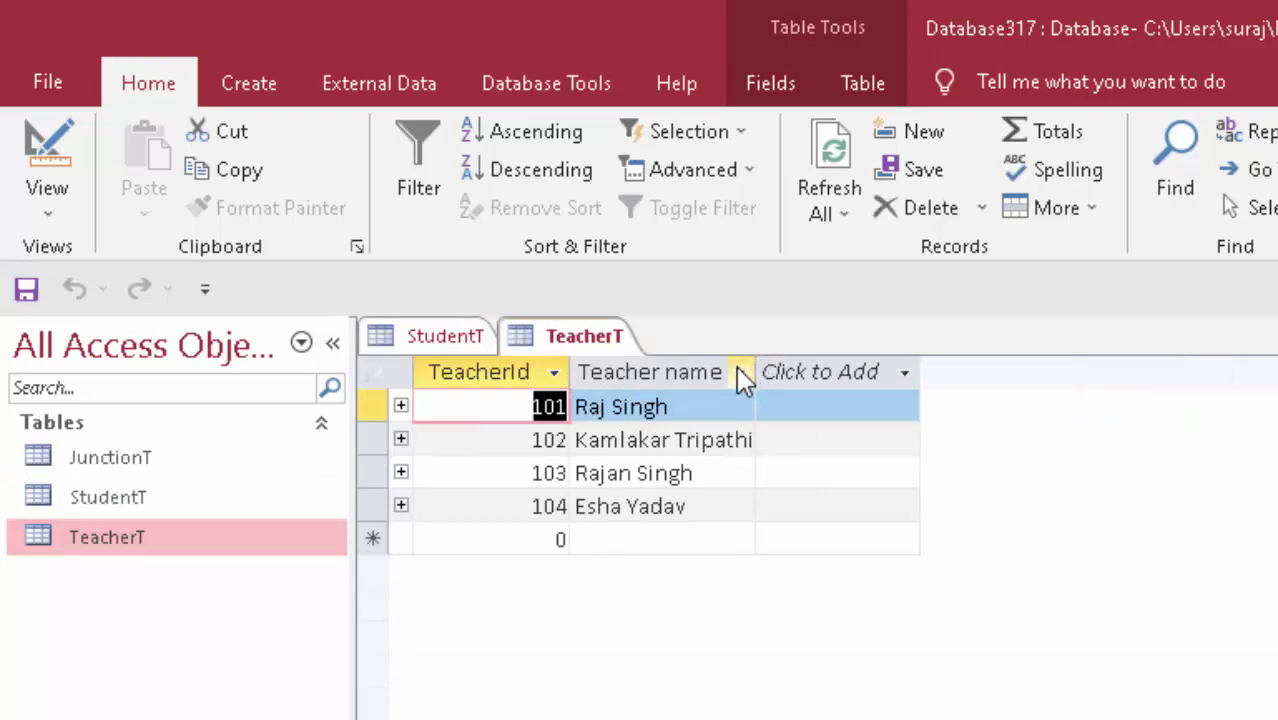
{"action": "left_click_drag", "start_coordinate": [754, 372], "coordinate": [775, 372]}
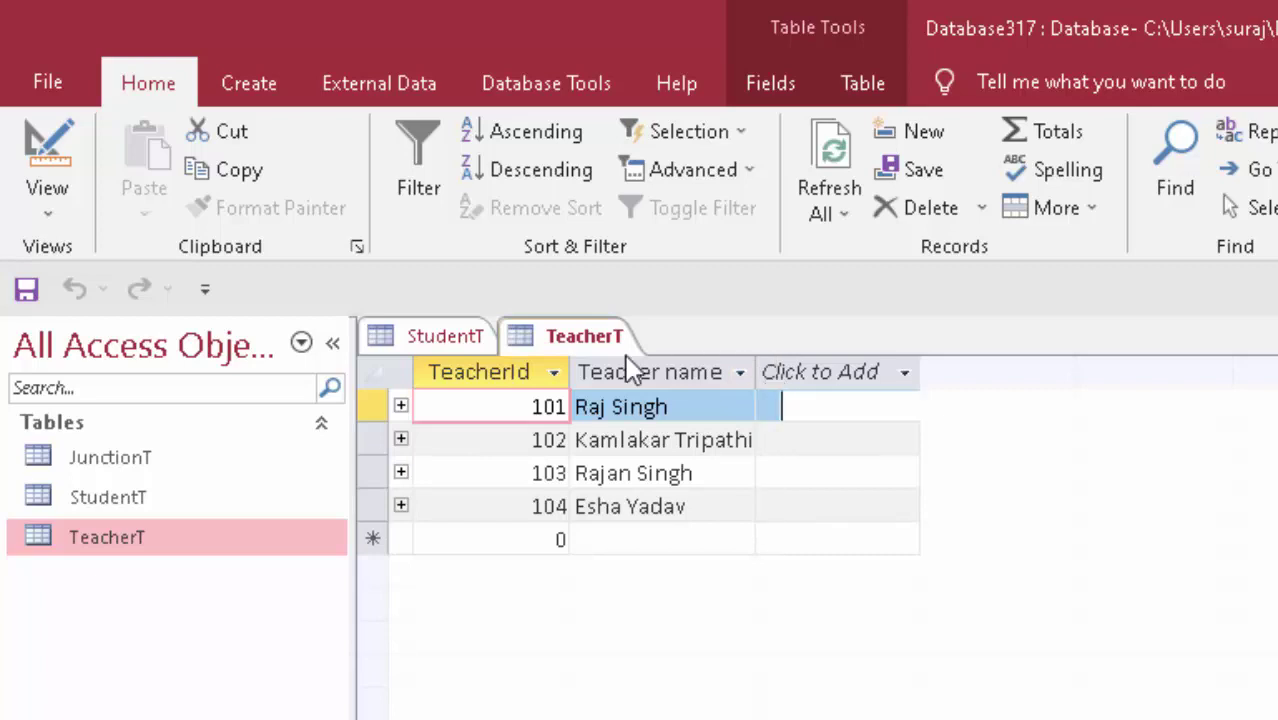
{"action": "left_click", "coordinate": [840, 372]}
{"action": "left_click", "coordinate": [134, 457]}
{"action": "double_click", "coordinate": [136, 461]}
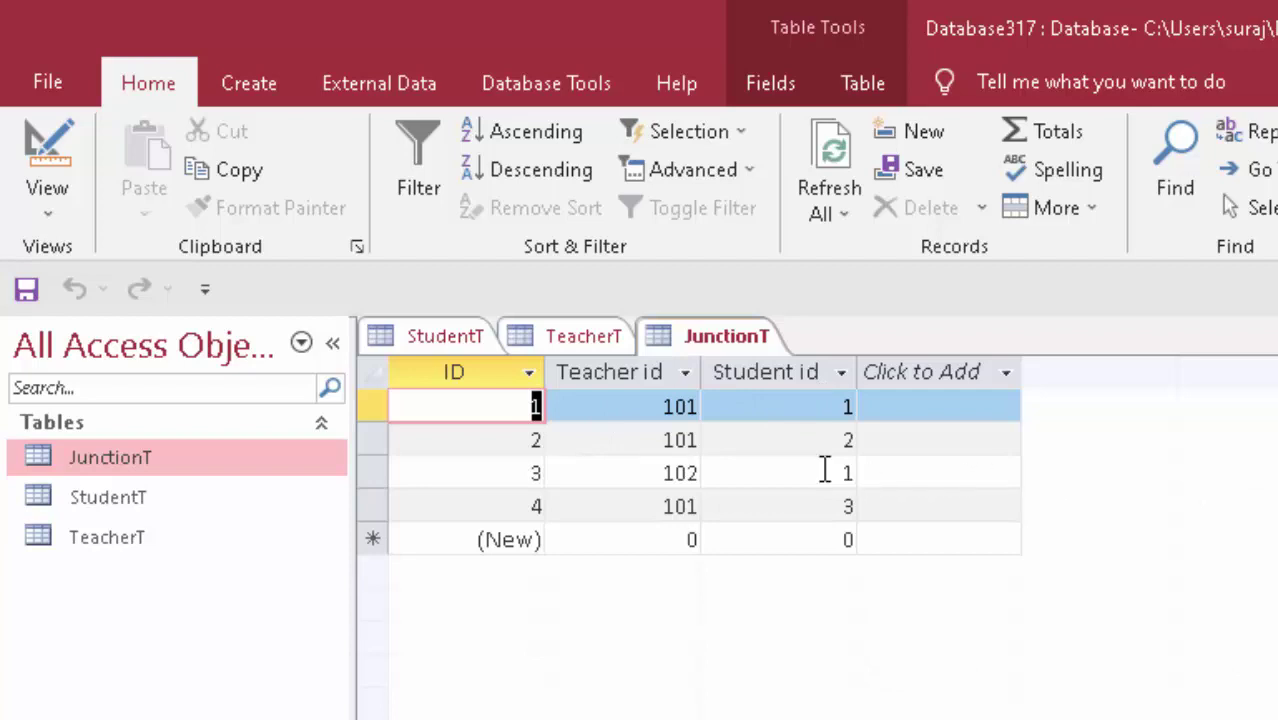
Step: Open the Relationships diagram and review the StudentT–JunctionT one-to-many relationship settings
{"action": "left_click", "coordinate": [537, 80]}
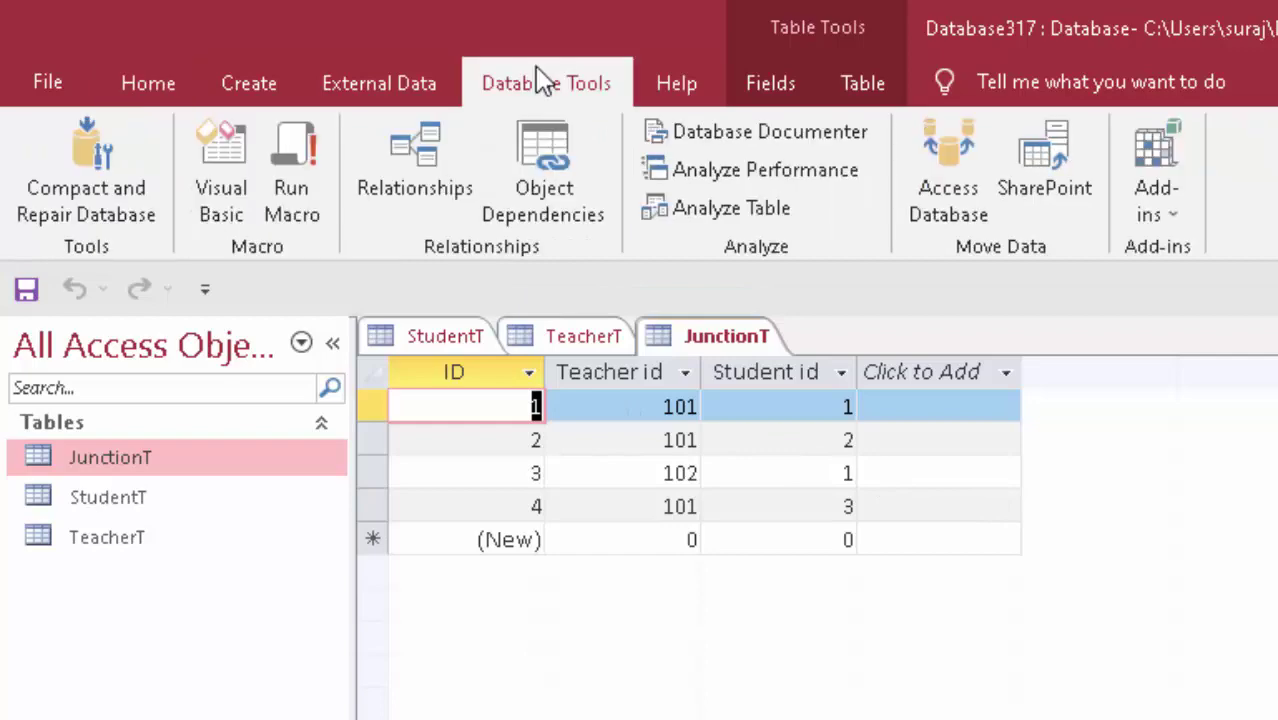
{"action": "left_click", "coordinate": [446, 165]}
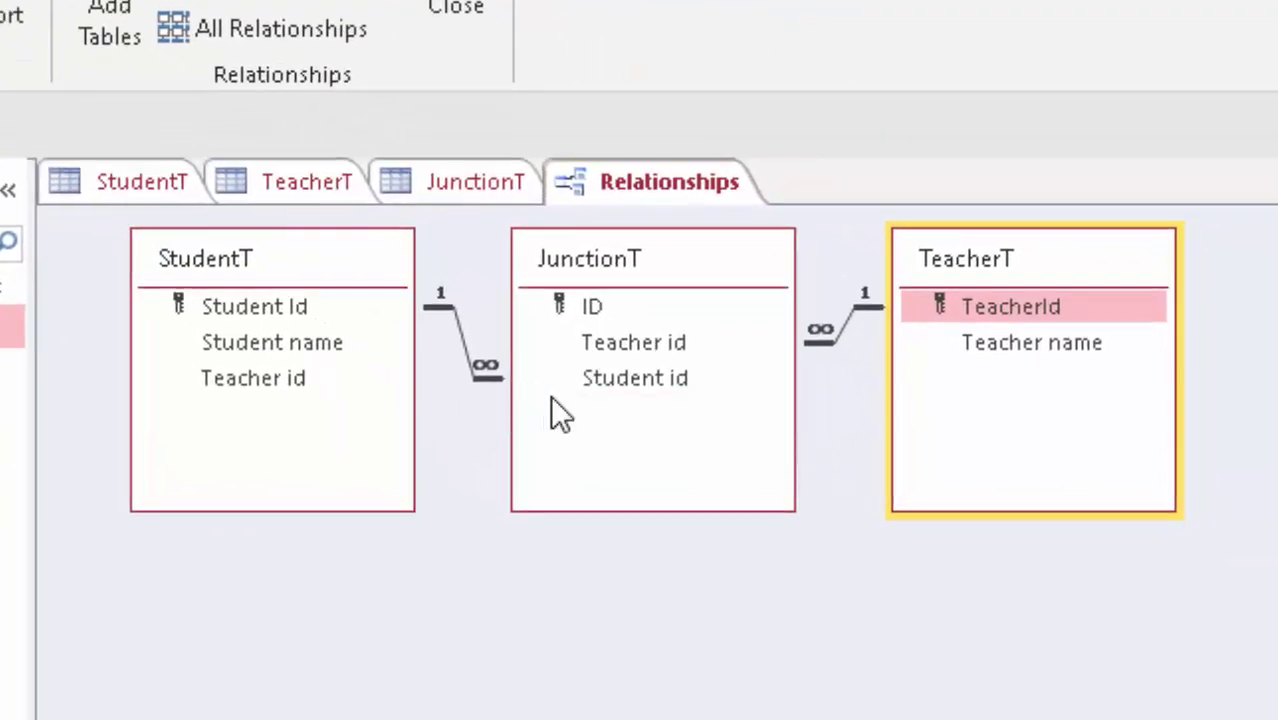
{"action": "right_click", "coordinate": [454, 310]}
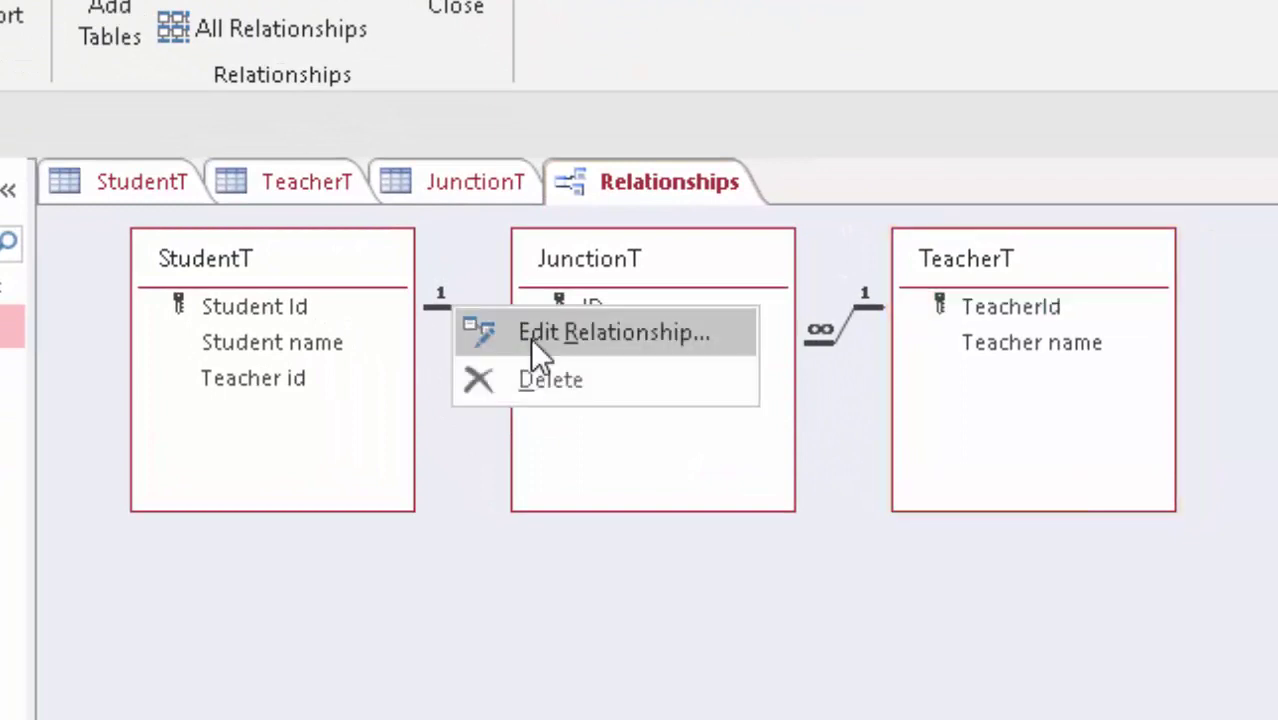
{"action": "left_click", "coordinate": [530, 337]}
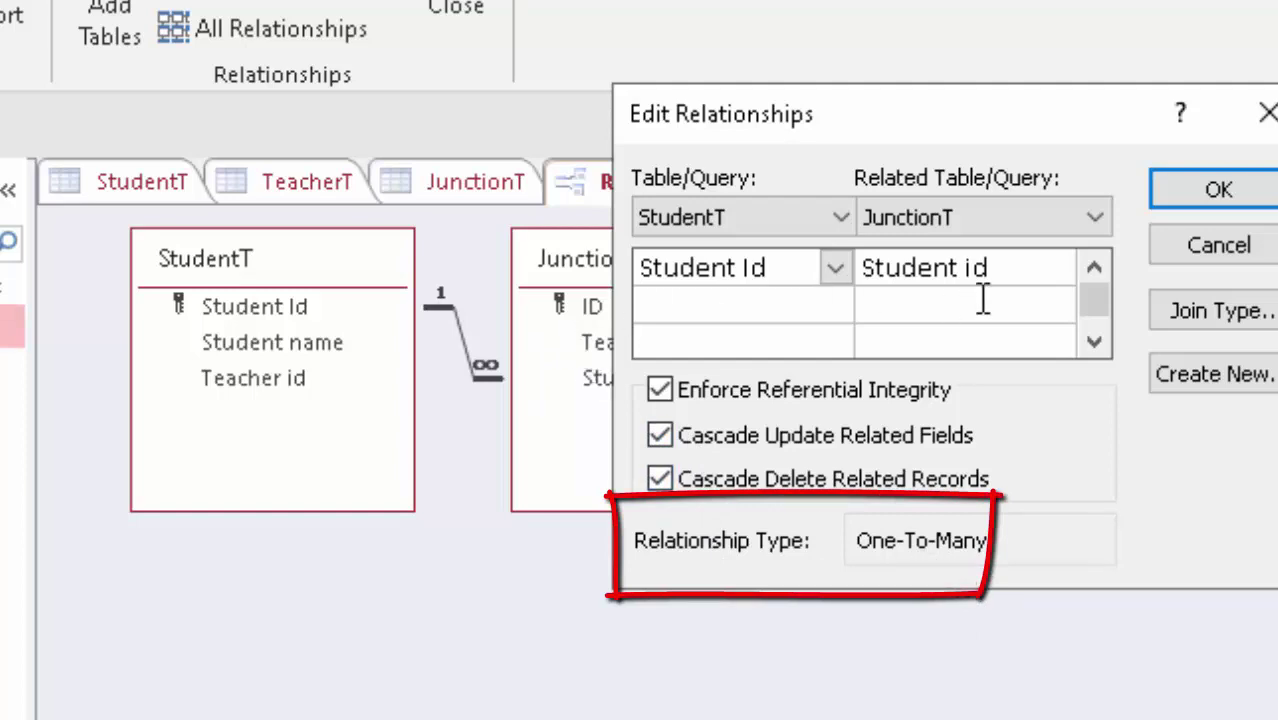
{"action": "left_click", "coordinate": [1218, 191]}
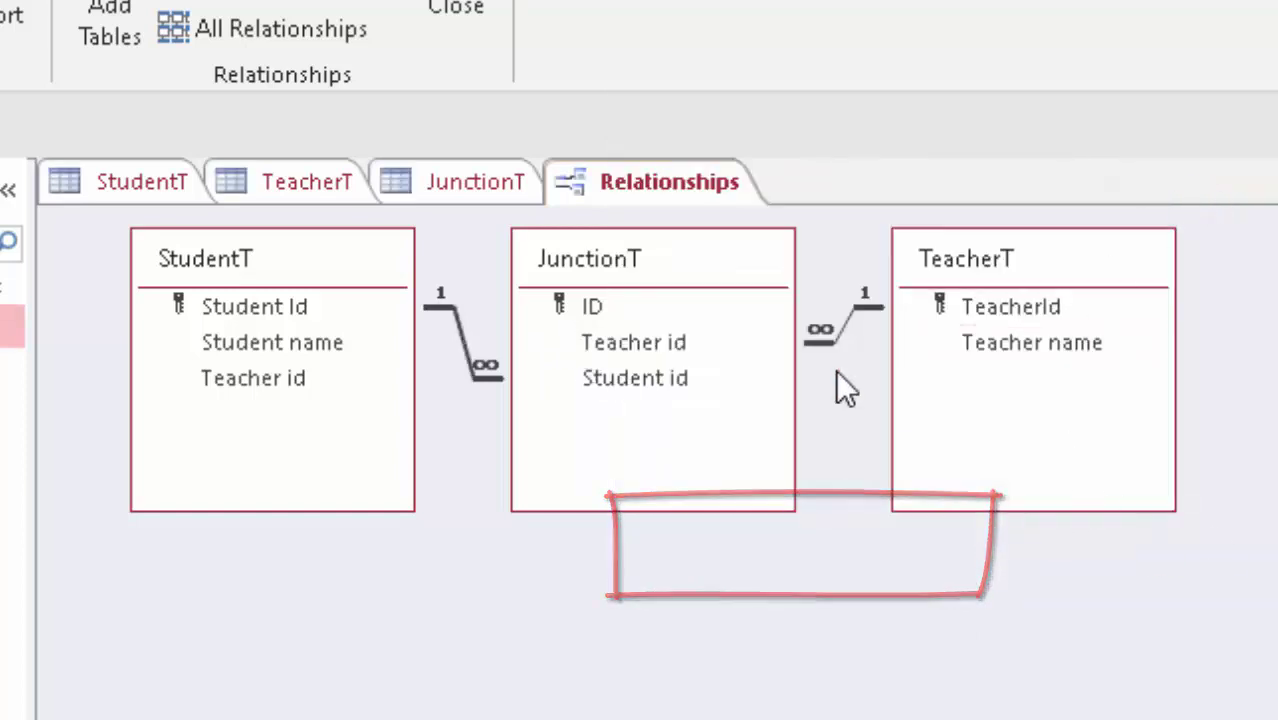
Step: Review the TeacherT–JunctionT one-to-many relationship settings
{"action": "right_click", "coordinate": [832, 332]}
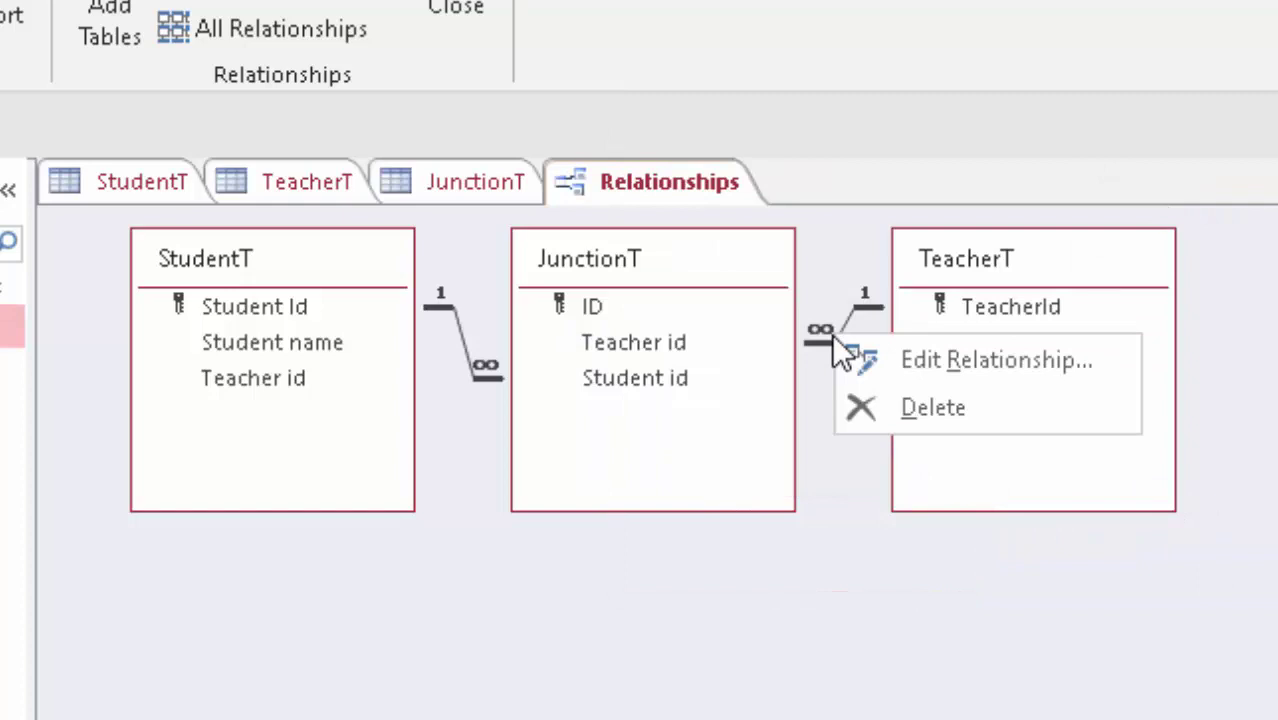
{"action": "left_click", "coordinate": [899, 375]}
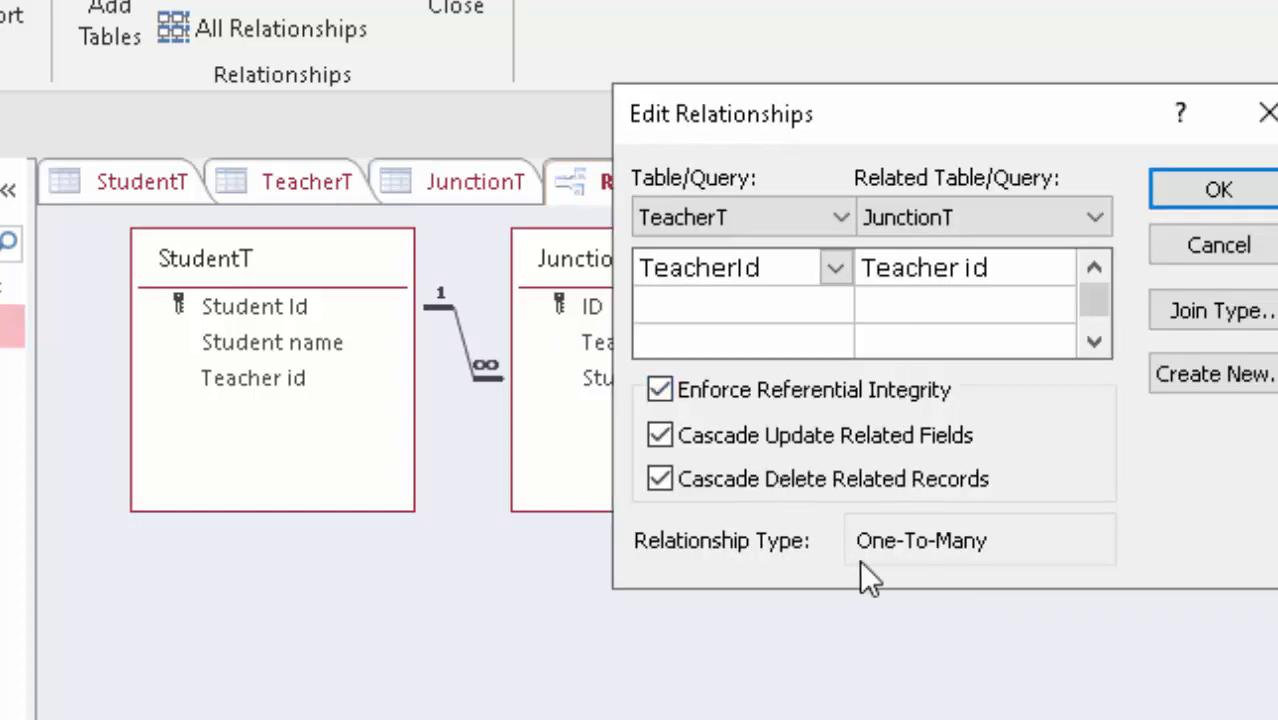
{"action": "left_click", "coordinate": [1265, 193]}
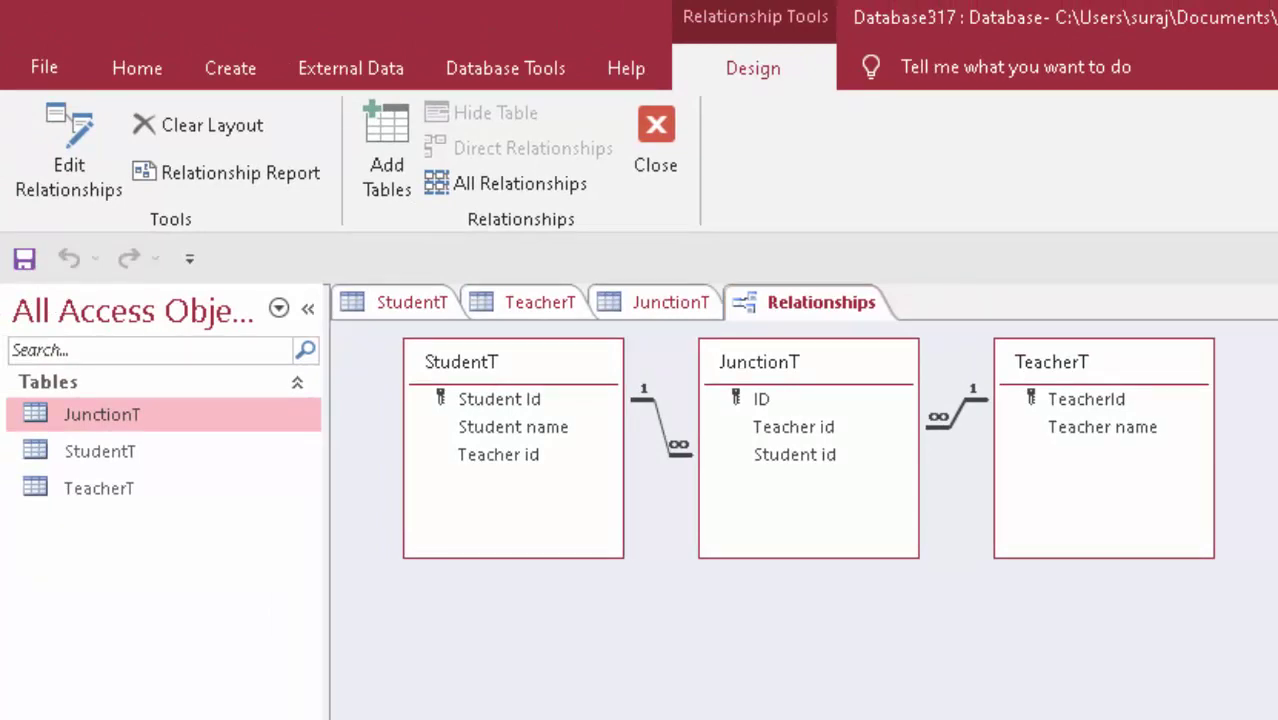
Step: Switch to StudentT and expand students 1 and 2 to show linked teacher ids 101 and 102
{"action": "double_click", "coordinate": [145, 432]}
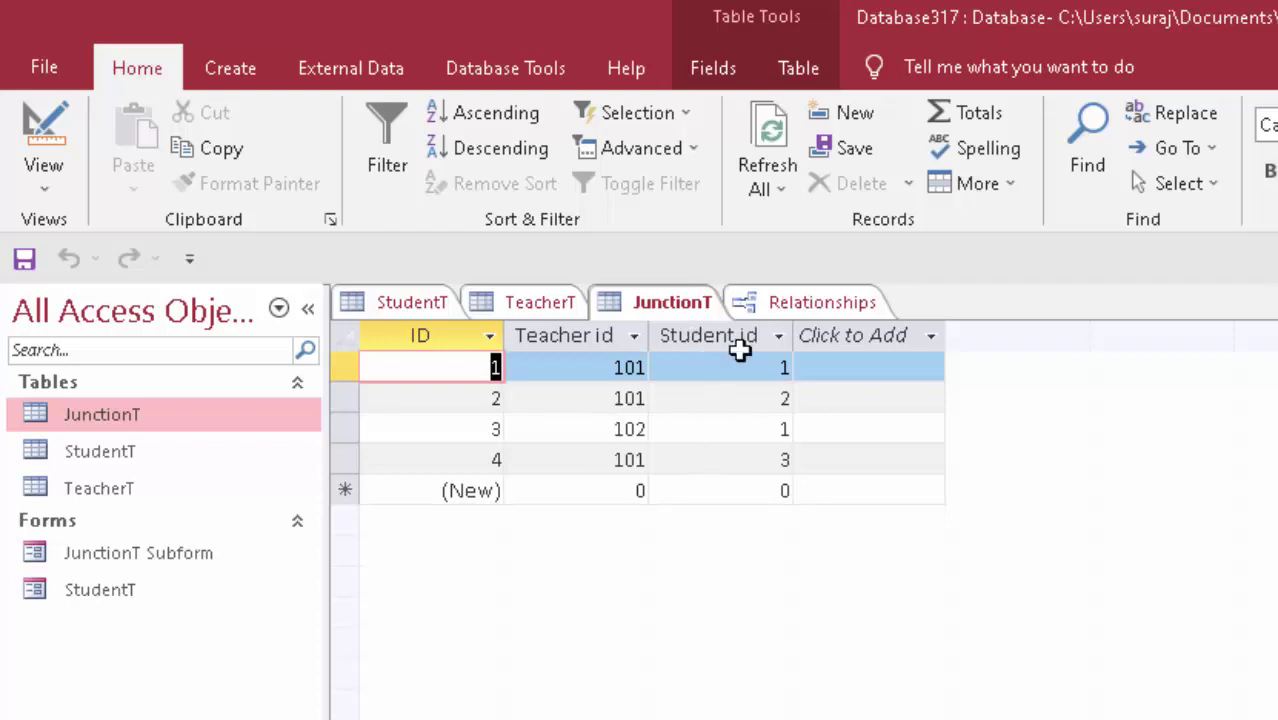
{"action": "double_click", "coordinate": [163, 460]}
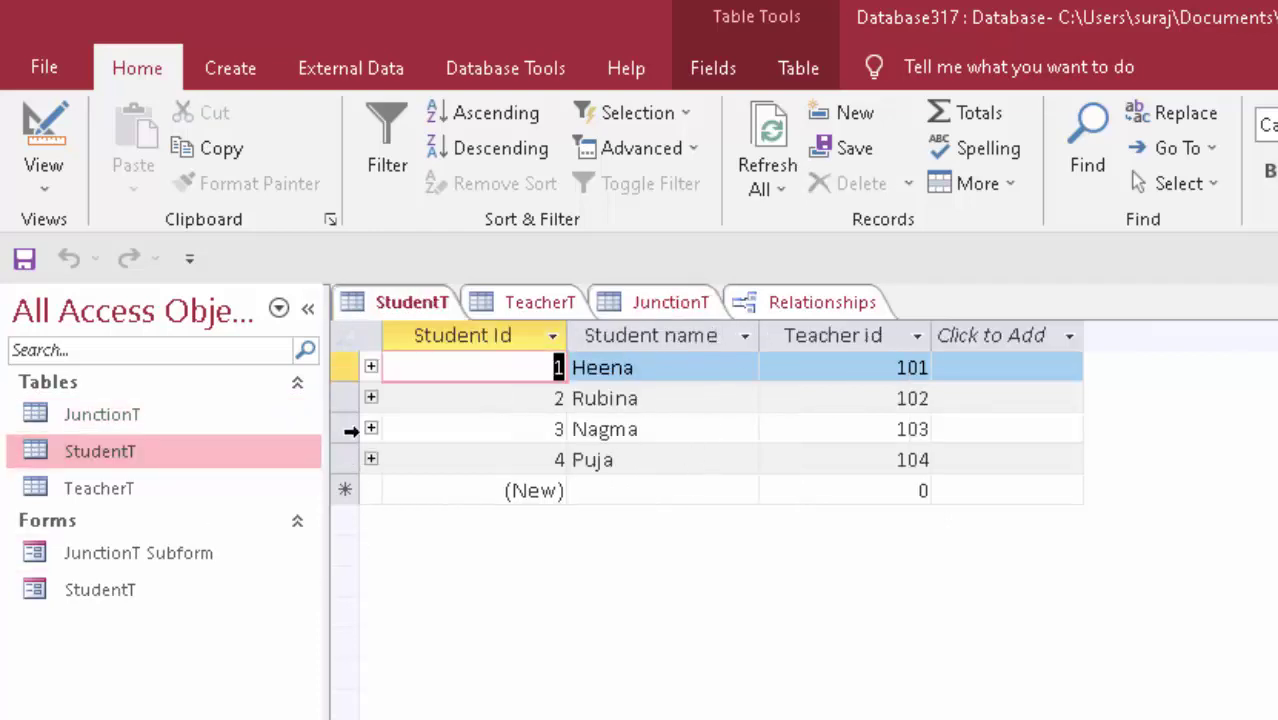
{"action": "left_click", "coordinate": [371, 367]}
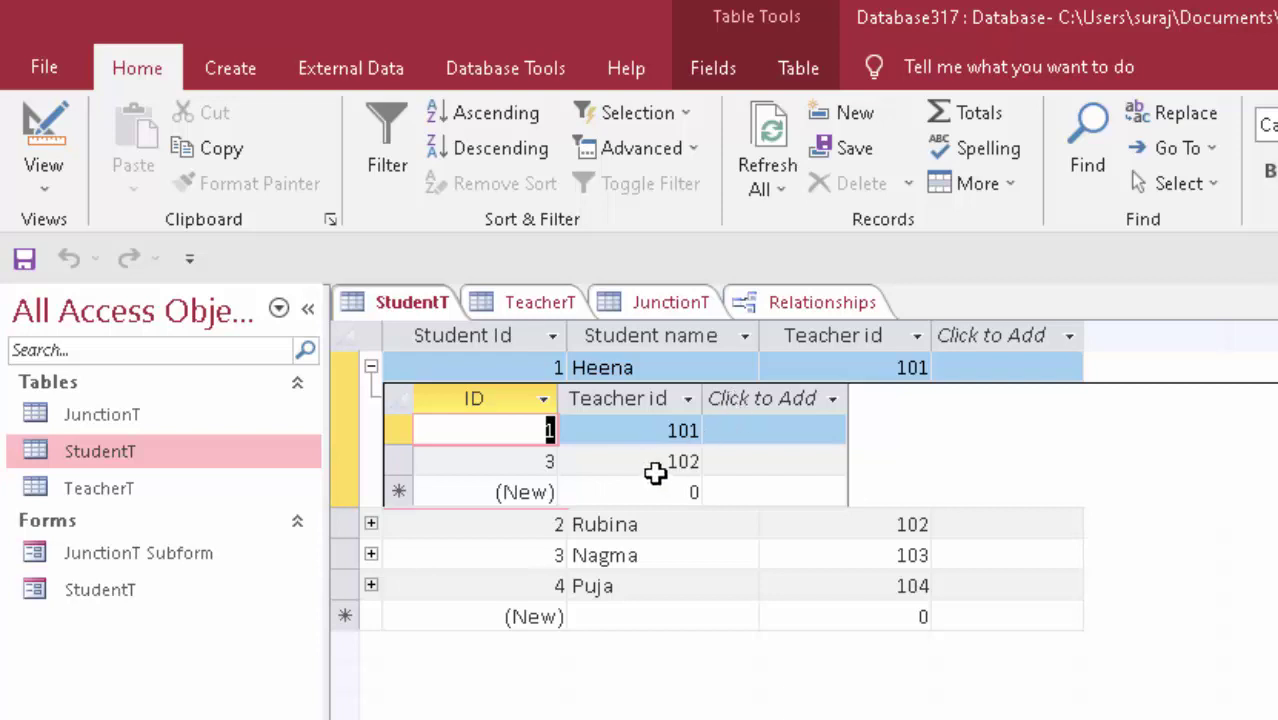
{"action": "left_click", "coordinate": [371, 524]}
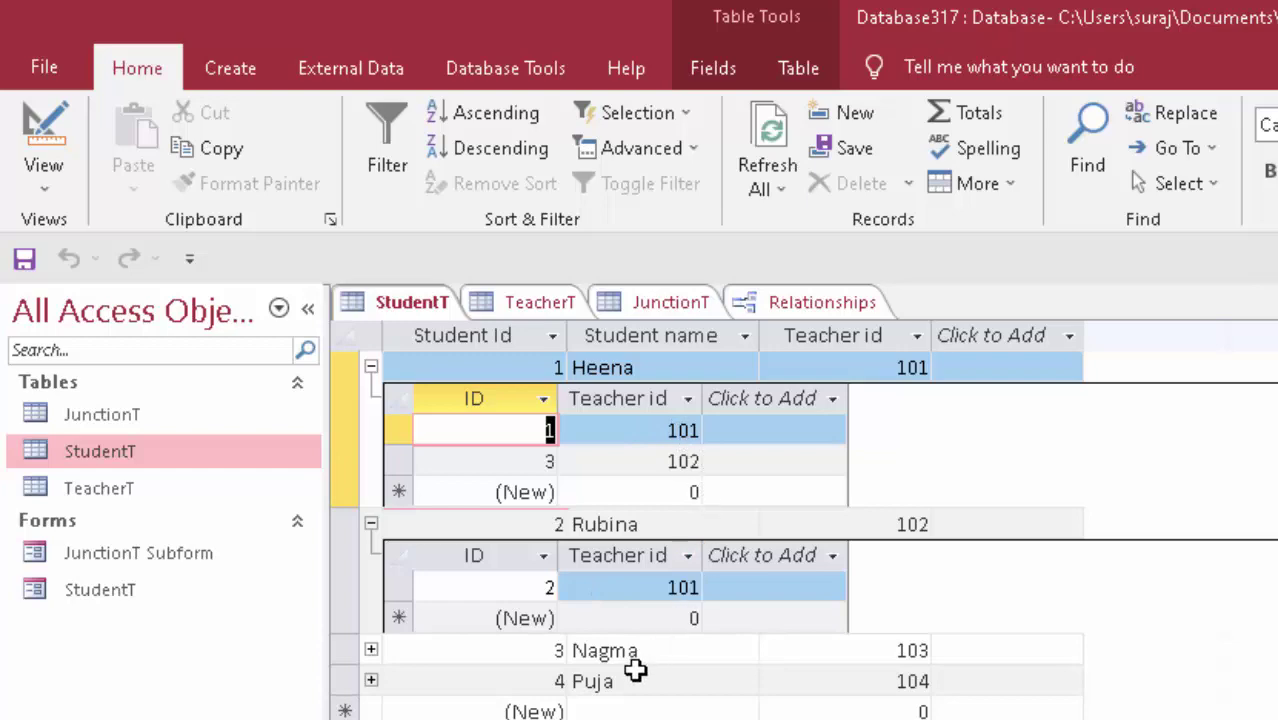
{"action": "left_click", "coordinate": [370, 646]}
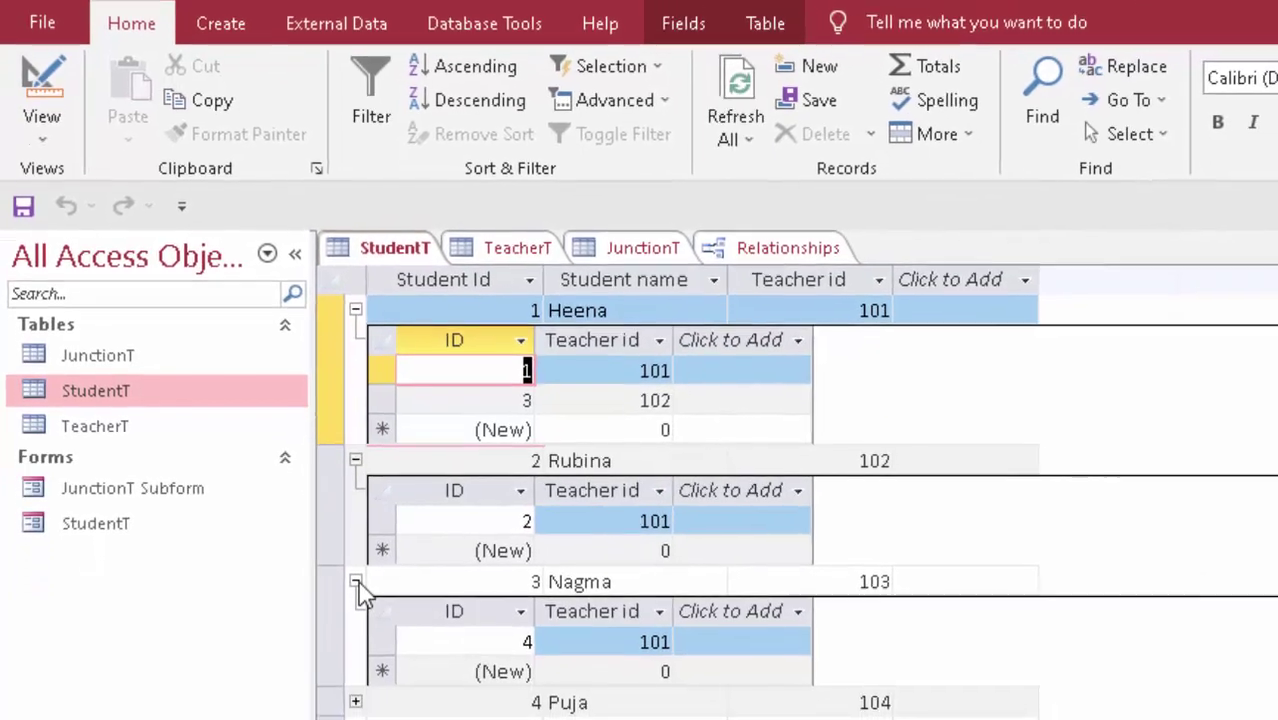
{"action": "left_click", "coordinate": [586, 580]}
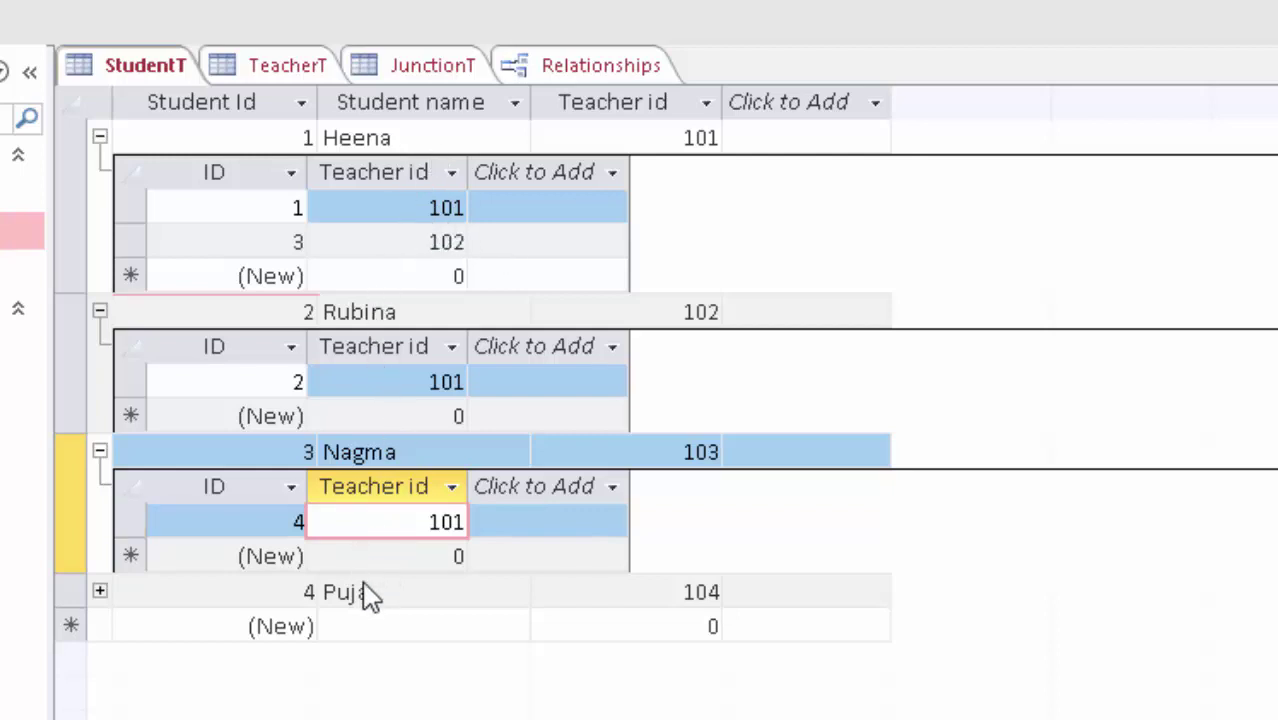
{"action": "left_click", "coordinate": [99, 592]}
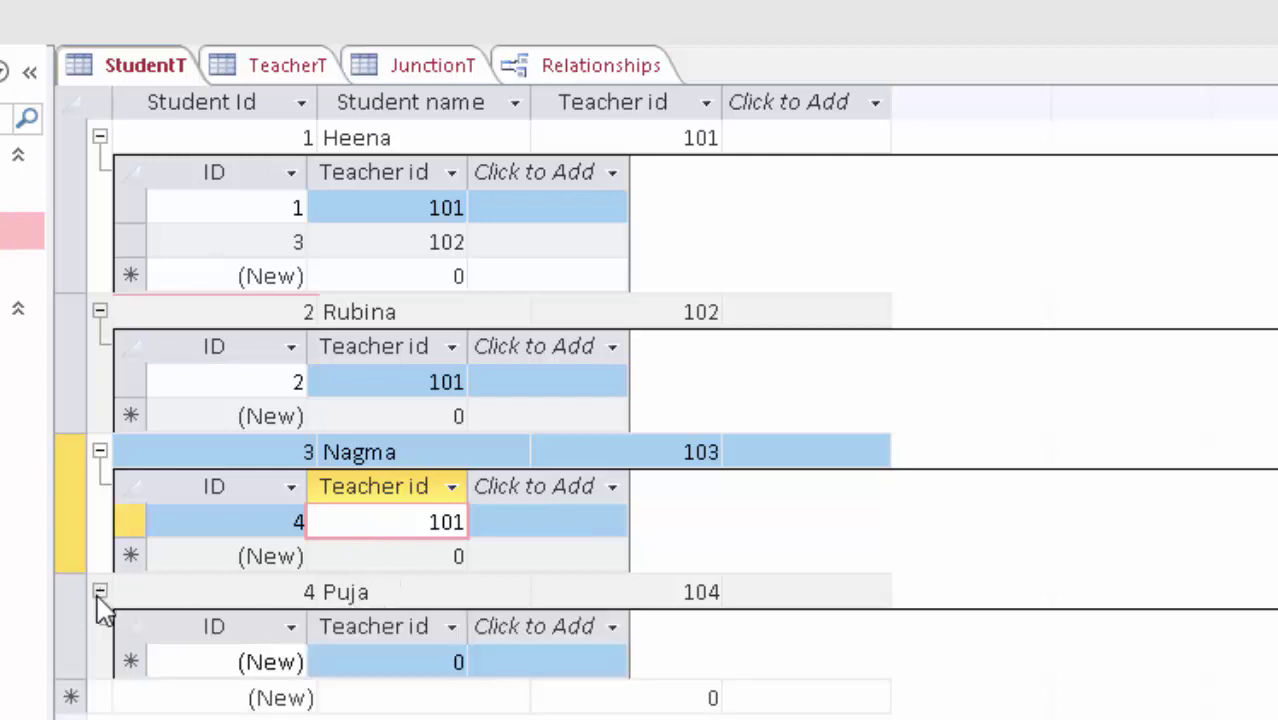
{"action": "left_click", "coordinate": [99, 594]}
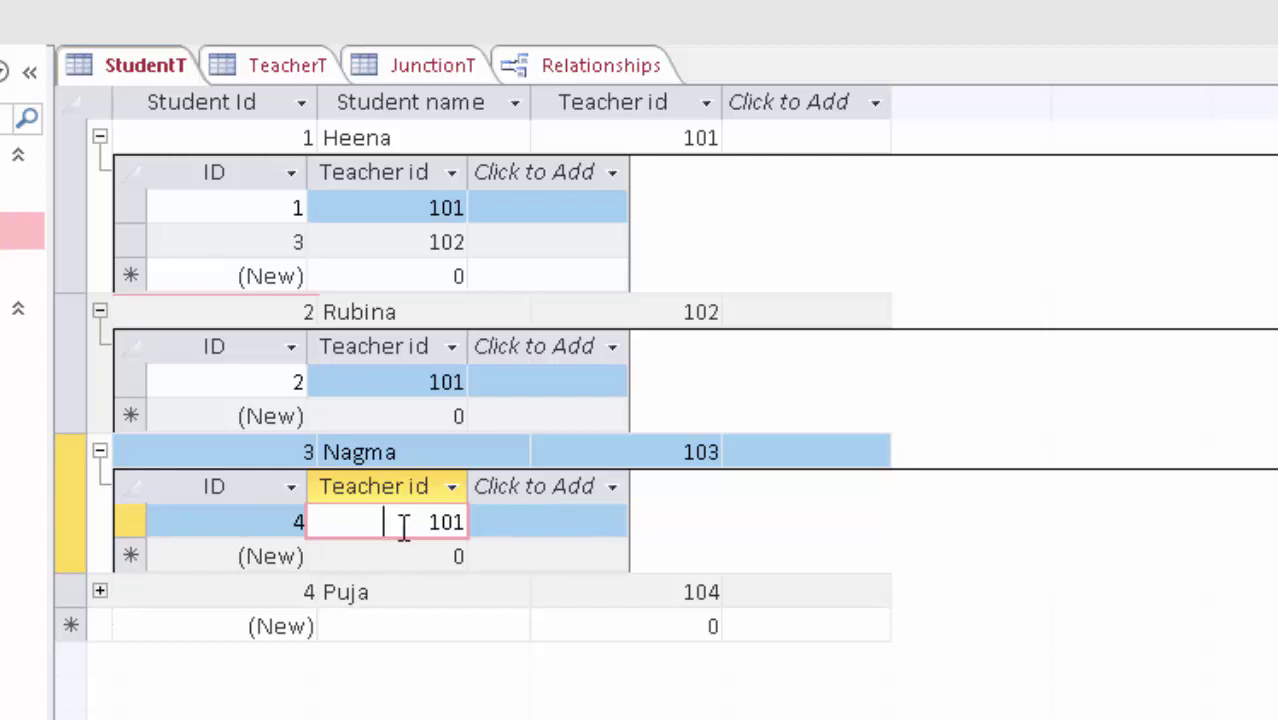